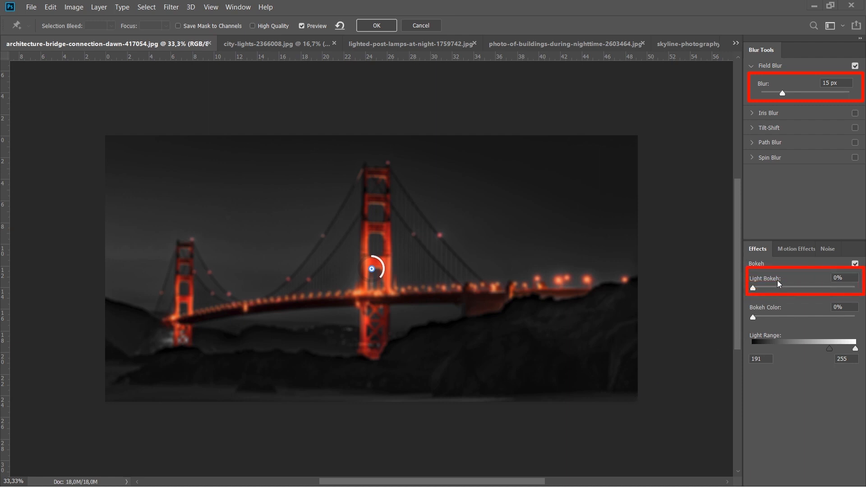
Set the bridge photo's Field Blur to 74 px and its Light Bokeh to 100%
{"action": "left_click_drag", "start_coordinate": [782, 92], "coordinate": [779, 93]}
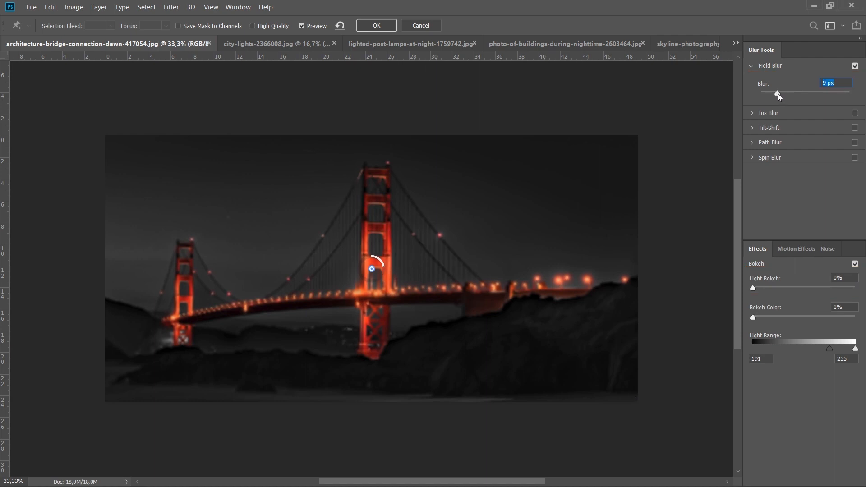
{"action": "left_click_drag", "start_coordinate": [778, 94], "coordinate": [805, 96]}
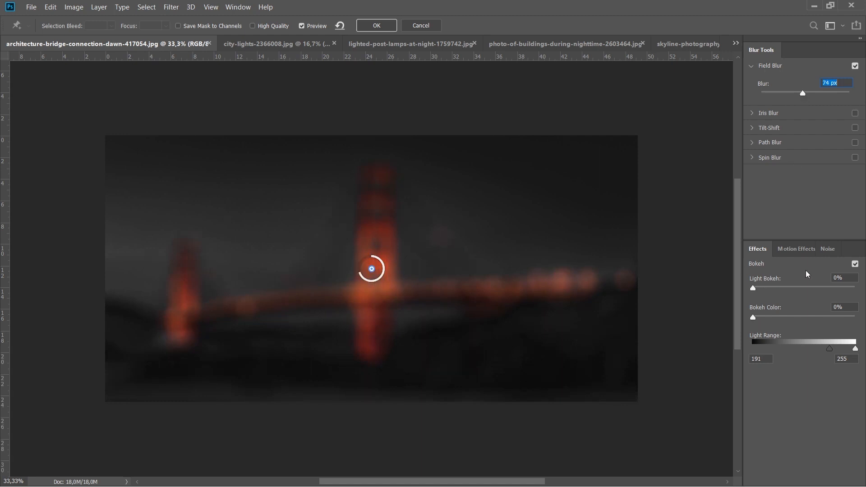
{"action": "left_click", "coordinate": [752, 289]}
{"action": "left_click_drag", "start_coordinate": [753, 289], "coordinate": [843, 291]}
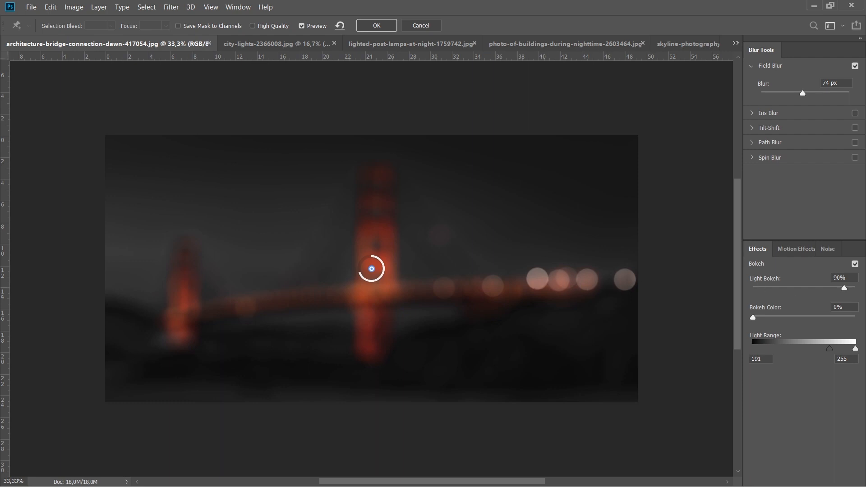
{"action": "left_click_drag", "start_coordinate": [844, 288], "coordinate": [855, 291]}
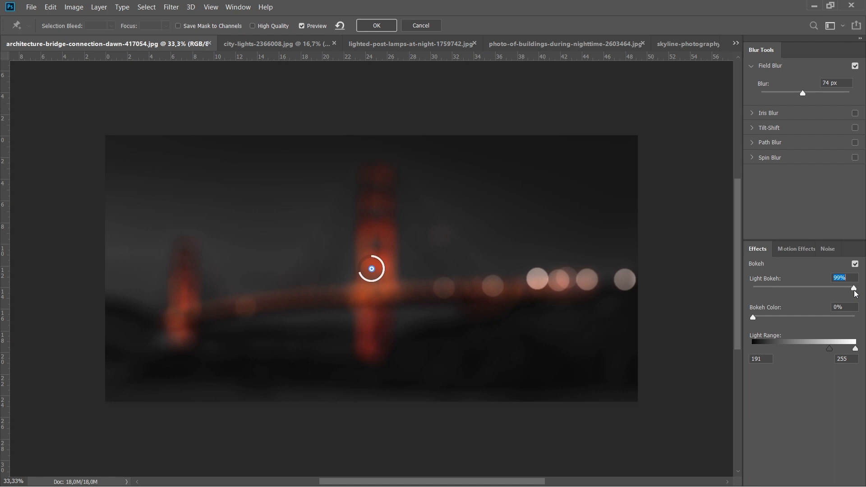
{"action": "left_click_drag", "start_coordinate": [855, 293], "coordinate": [861, 293]}
Set the bridge photo's Field Blur to 85 px and apply the filter
{"action": "left_click_drag", "start_coordinate": [803, 93], "coordinate": [804, 94]}
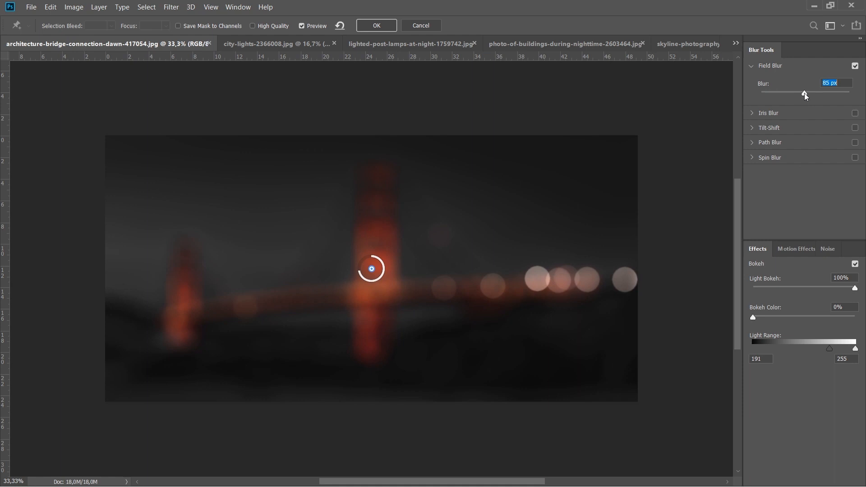
{"action": "mouse_move", "coordinate": [804, 92]}
{"action": "left_mouse_down"}
{"action": "mouse_move", "coordinate": [824, 93]}
{"action": "mouse_move", "coordinate": [796, 93]}
{"action": "mouse_move", "coordinate": [804, 94]}
{"action": "left_mouse_up"}
{"action": "left_click", "coordinate": [371, 25]}
Switch to the city-lights image and try a Field Blur of 85 px with 51% Light Bokeh
{"action": "left_click", "coordinate": [285, 47]}
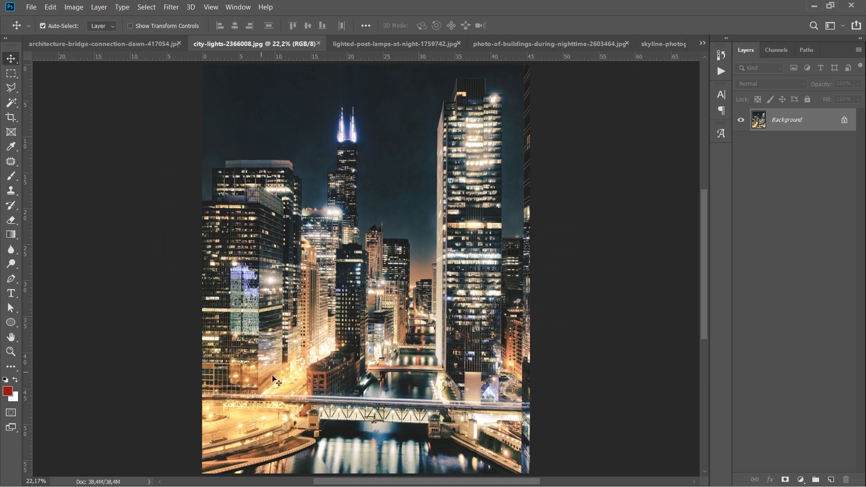
{"action": "left_click", "coordinate": [173, 9]}
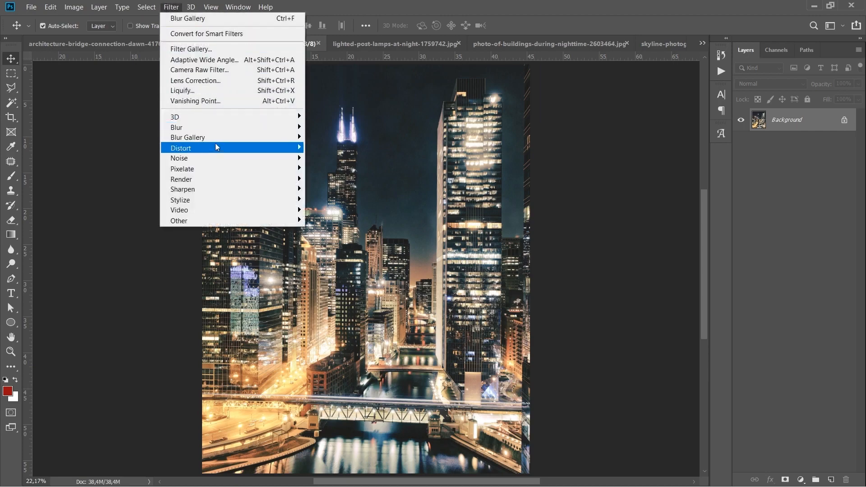
{"action": "mouse_move", "coordinate": [234, 137]}
{"action": "left_click", "coordinate": [329, 139]}
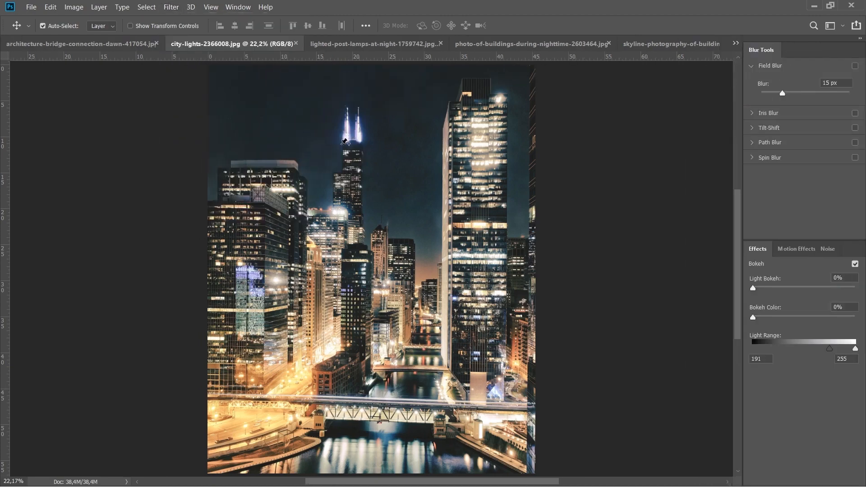
{"action": "left_click_drag", "start_coordinate": [783, 93], "coordinate": [804, 99]}
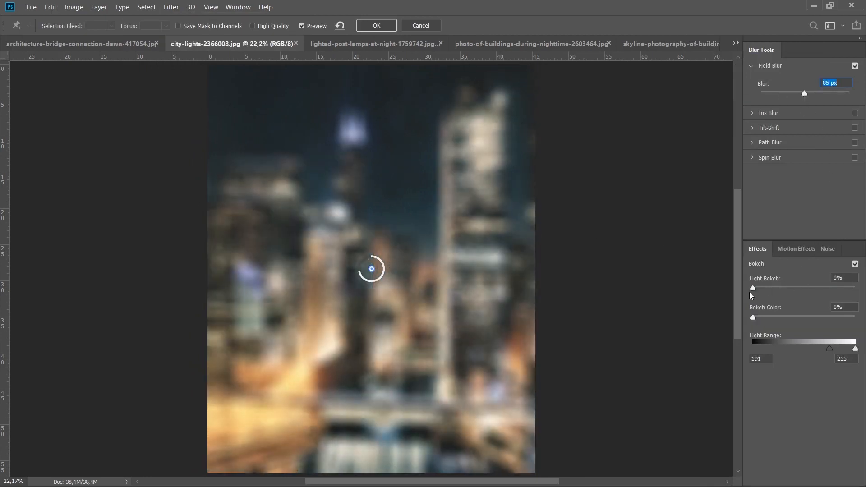
{"action": "left_click_drag", "start_coordinate": [752, 289], "coordinate": [806, 291]}
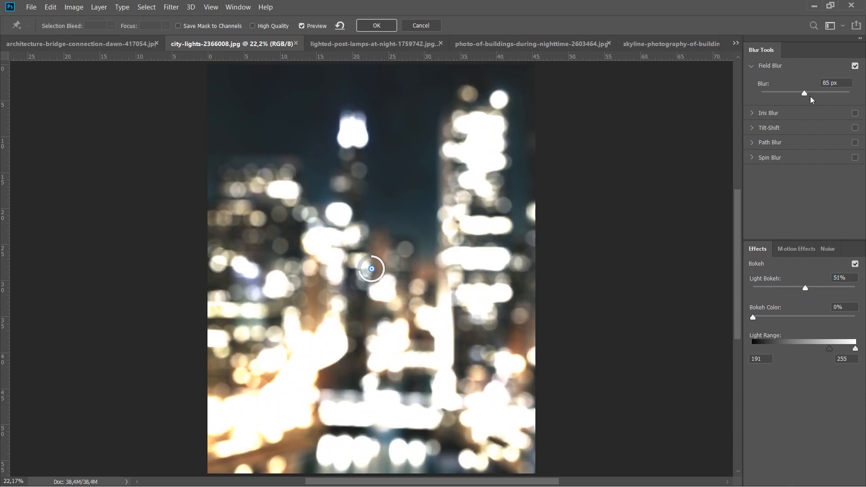
Try a 173 px Field Blur with 40% Light Bokeh on the city-lights image and cancel the filter
{"action": "left_click_drag", "start_coordinate": [805, 93], "coordinate": [816, 94]}
{"action": "mouse_move", "coordinate": [805, 288]}
{"action": "left_mouse_down"}
{"action": "mouse_move", "coordinate": [784, 293]}
{"action": "mouse_move", "coordinate": [795, 294]}
{"action": "left_mouse_up"}
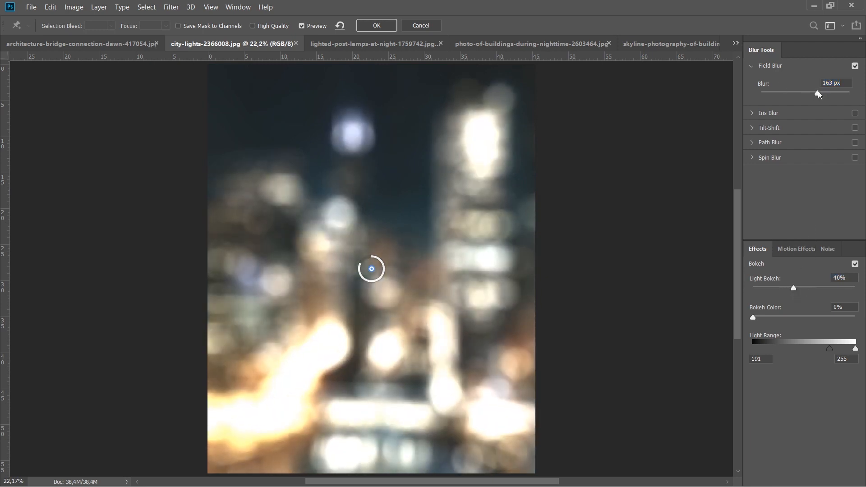
{"action": "mouse_move", "coordinate": [818, 93]}
{"action": "left_mouse_down"}
{"action": "mouse_move", "coordinate": [832, 97]}
{"action": "mouse_move", "coordinate": [807, 100]}
{"action": "mouse_move", "coordinate": [818, 96]}
{"action": "left_mouse_up"}
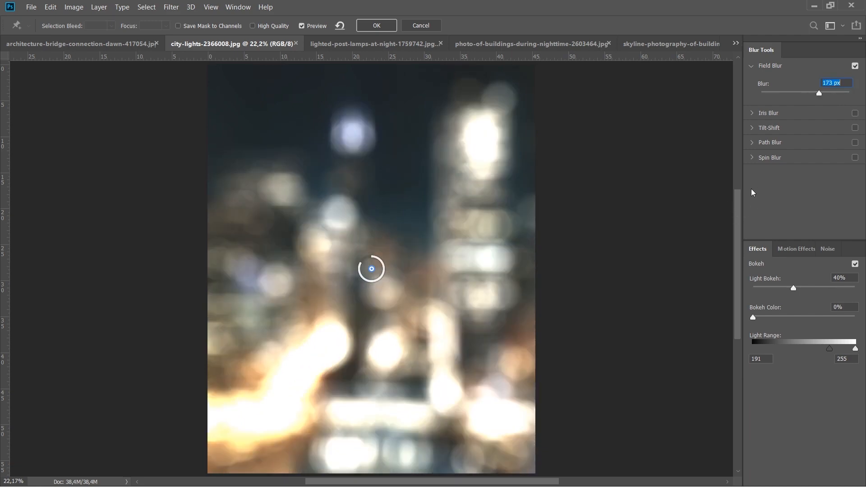
{"action": "left_click", "coordinate": [421, 25]}
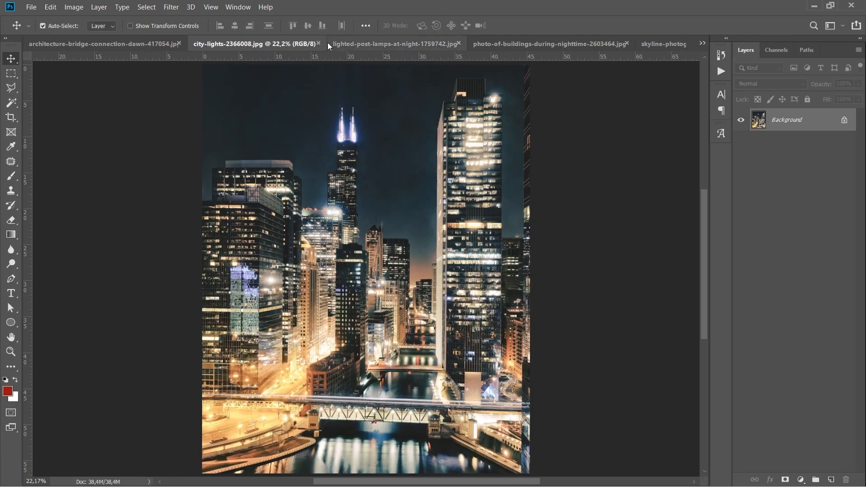
Switch to the lighted-post-lamps image and start a Field Blur of 102 px with 62% Light Bokeh
{"action": "left_click", "coordinate": [332, 45]}
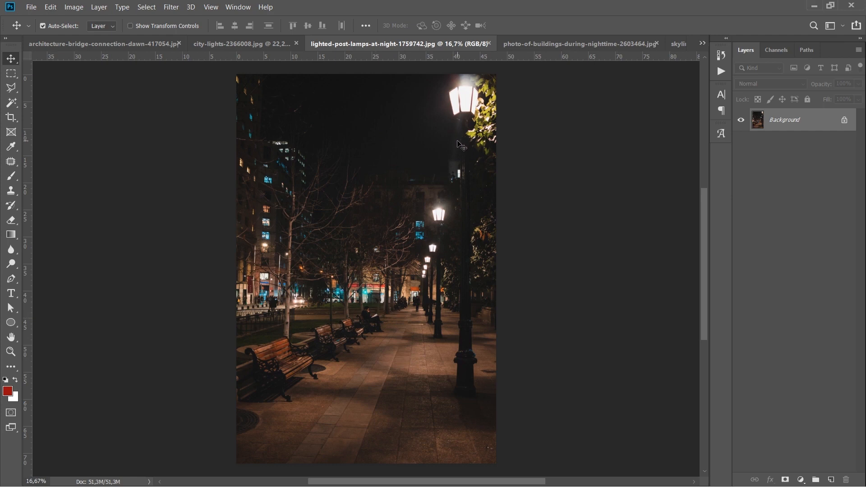
{"action": "left_click", "coordinate": [172, 7]}
{"action": "mouse_move", "coordinate": [220, 138]}
{"action": "left_click", "coordinate": [357, 138]}
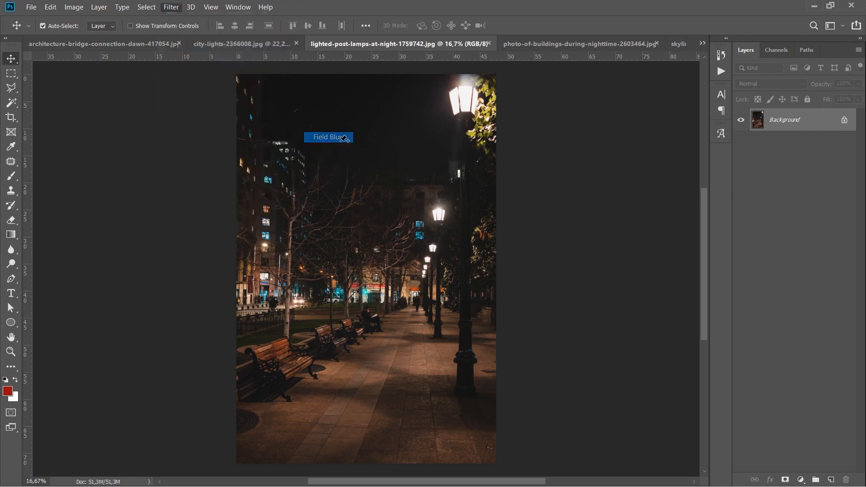
{"action": "left_click_drag", "start_coordinate": [782, 93], "coordinate": [807, 93]}
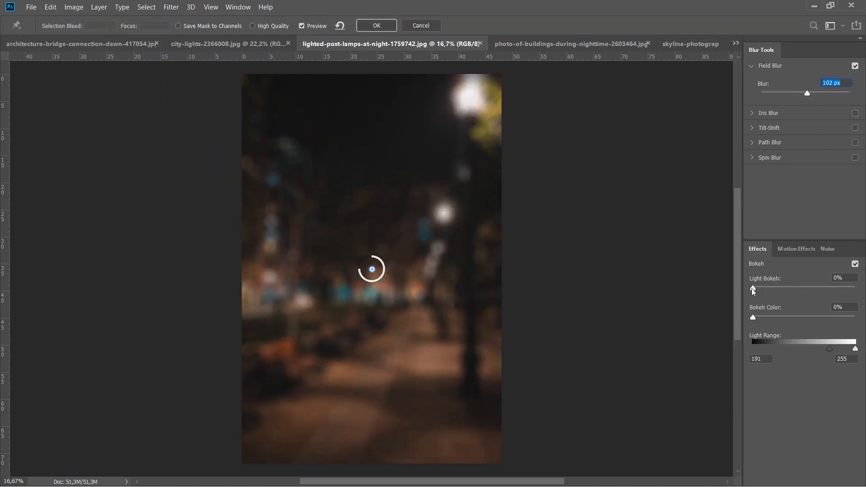
{"action": "left_click_drag", "start_coordinate": [753, 290], "coordinate": [819, 293]}
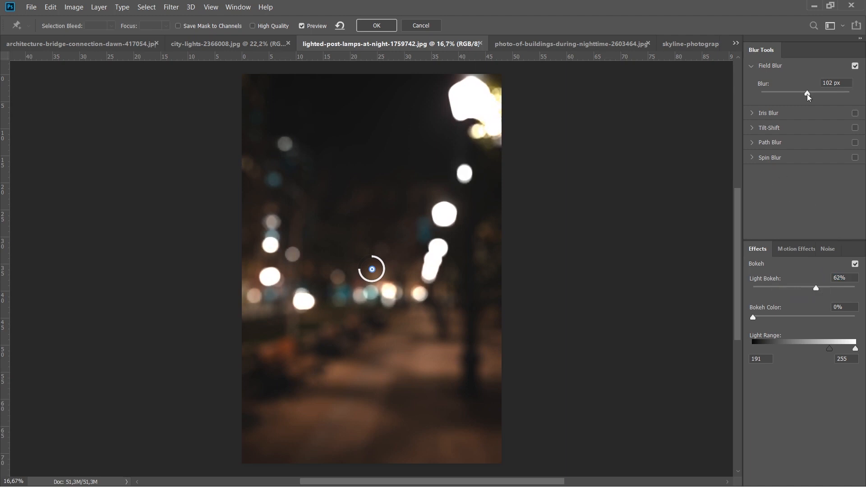
Adjust the post-lamps image to a 189 px Field Blur with 65% Light Bokeh and apply the filter
{"action": "left_click_drag", "start_coordinate": [807, 94], "coordinate": [817, 96]}
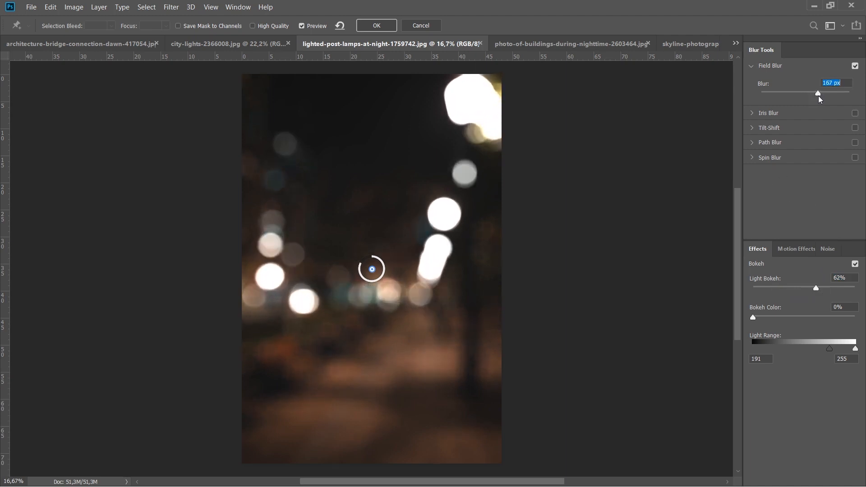
{"action": "left_click_drag", "start_coordinate": [816, 287], "coordinate": [850, 293]}
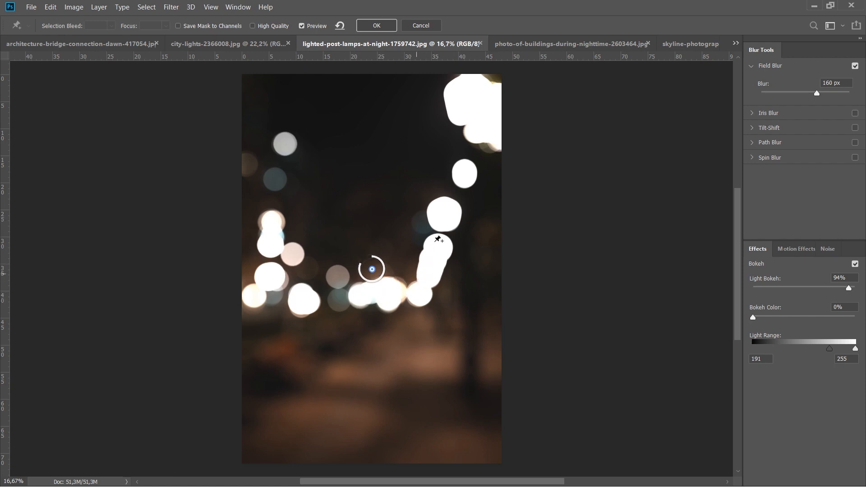
{"action": "left_click_drag", "start_coordinate": [846, 291], "coordinate": [825, 289]}
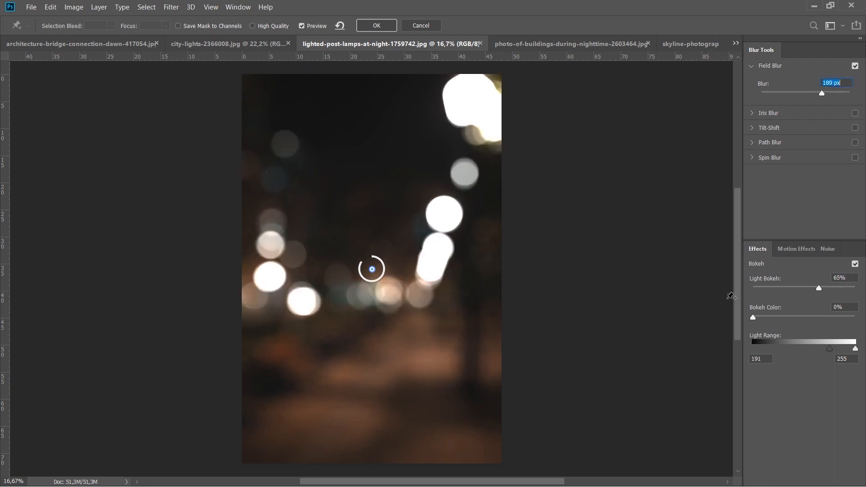
{"action": "left_click", "coordinate": [363, 27]}
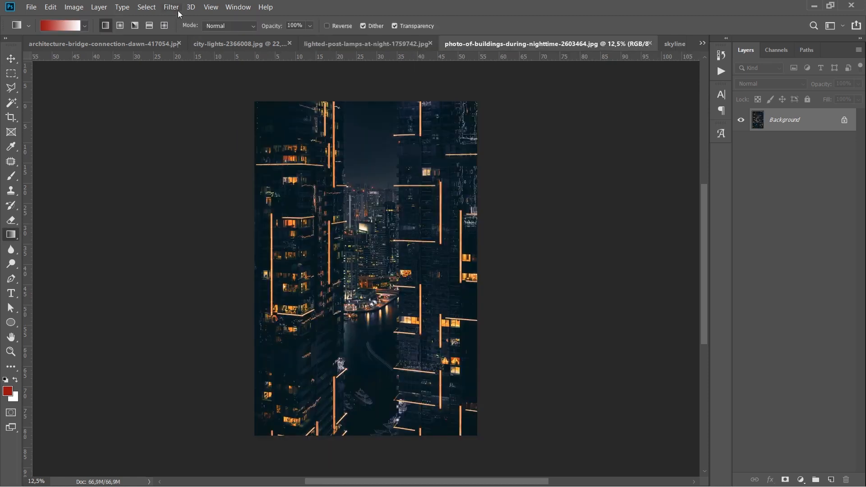
Start a Field Blur of 154 px with 62% Light Bokeh on the photo-of-buildings-during-nighttime image
{"action": "left_click", "coordinate": [171, 7]}
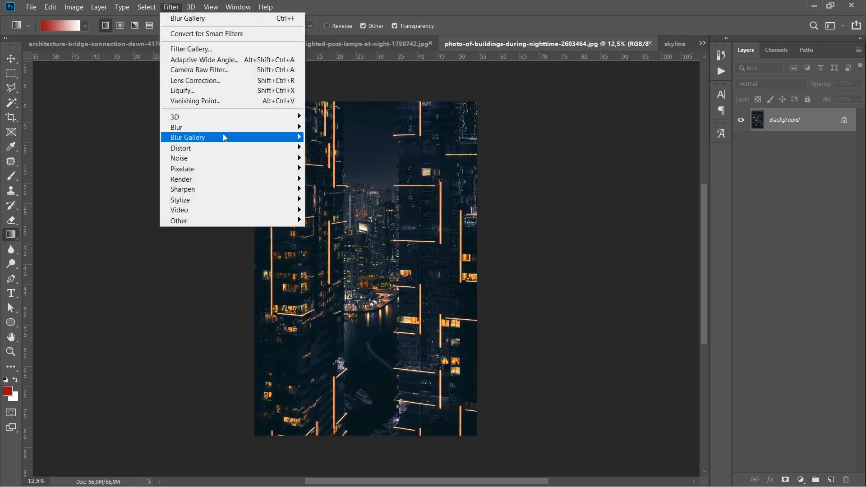
{"action": "mouse_move", "coordinate": [223, 137]}
{"action": "left_click", "coordinate": [326, 137]}
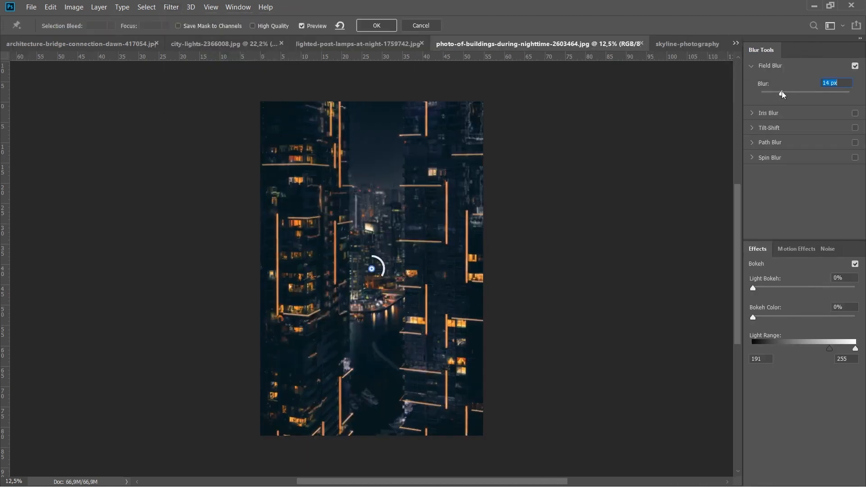
{"action": "left_click_drag", "start_coordinate": [782, 92], "coordinate": [801, 92]}
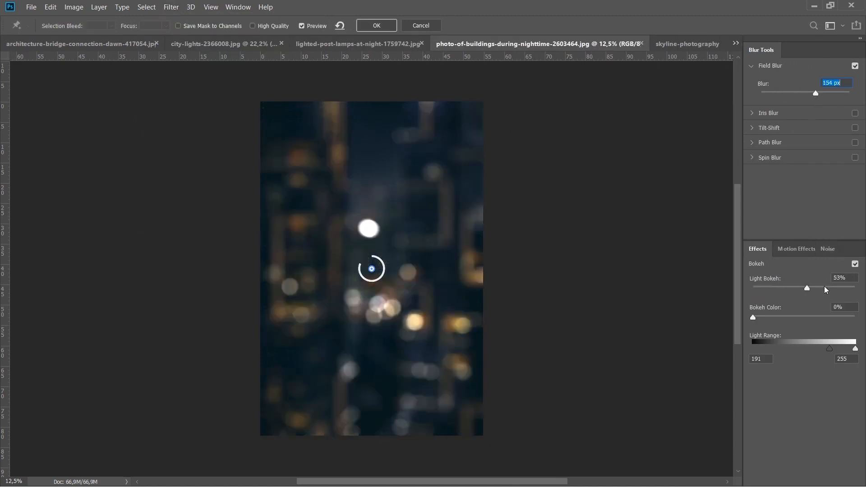
{"action": "left_click_drag", "start_coordinate": [807, 289], "coordinate": [816, 291]}
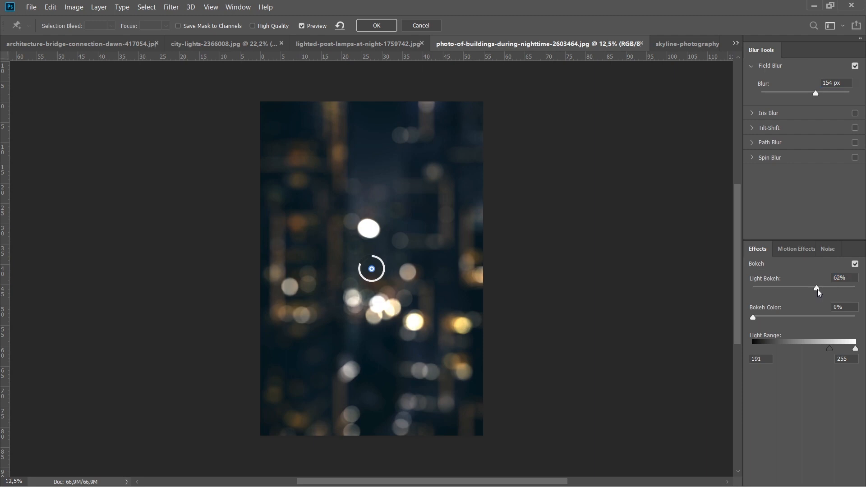
Set Light Bokeh to 68% and Field Blur to 263 px on the nighttime buildings image, and apply the filter
{"action": "left_click_drag", "start_coordinate": [817, 290], "coordinate": [828, 295]}
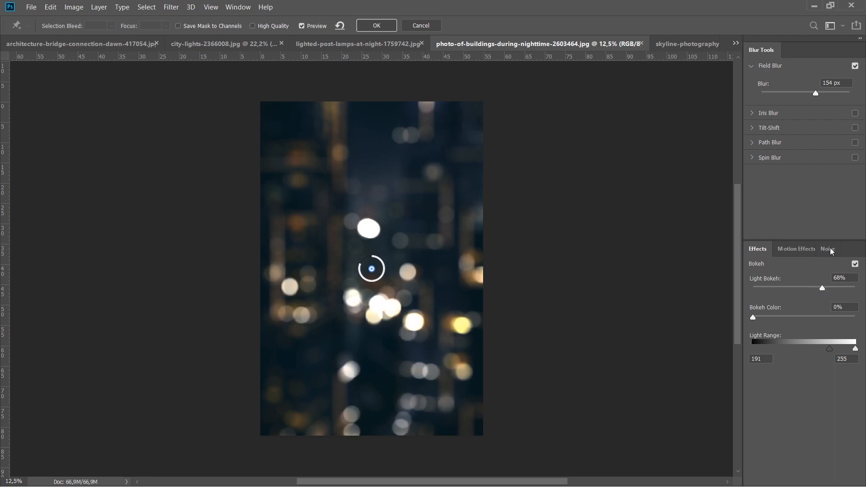
{"action": "left_click_drag", "start_coordinate": [815, 92], "coordinate": [833, 96]}
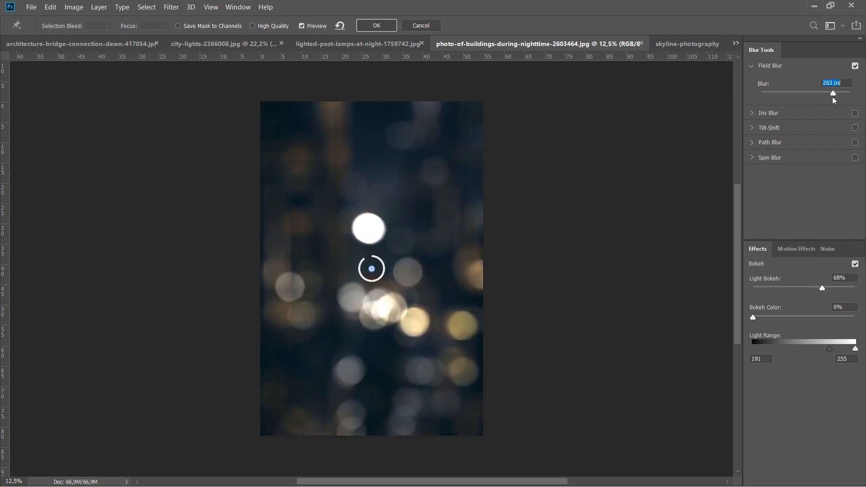
{"action": "left_click", "coordinate": [377, 26]}
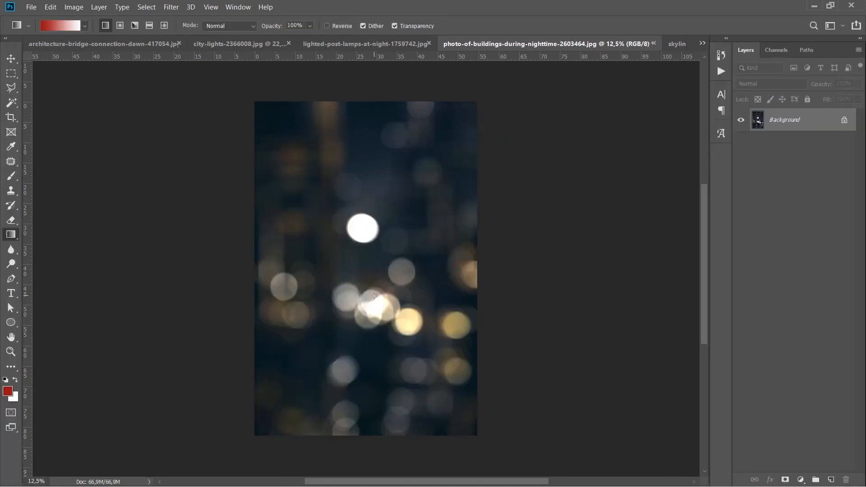
Switch to the skyline-photography image and start a Field Blur of 134 px with 54% Light Bokeh
{"action": "left_click", "coordinate": [678, 44]}
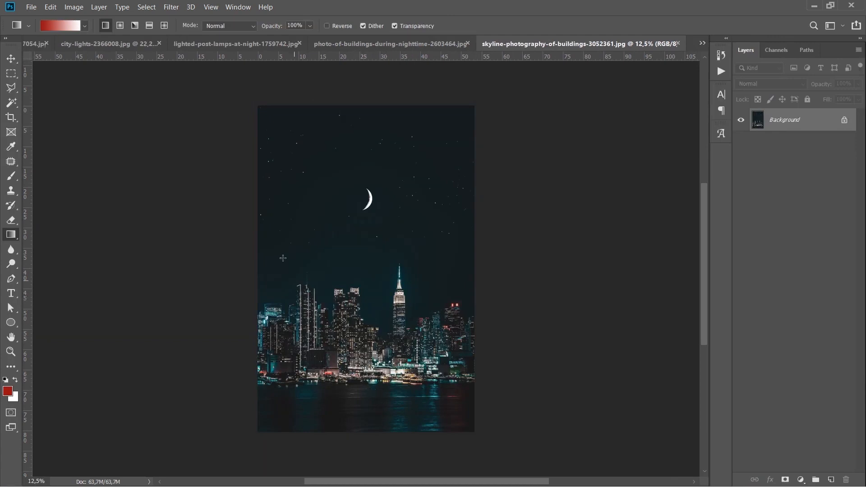
{"action": "left_click", "coordinate": [172, 7]}
{"action": "mouse_move", "coordinate": [208, 139]}
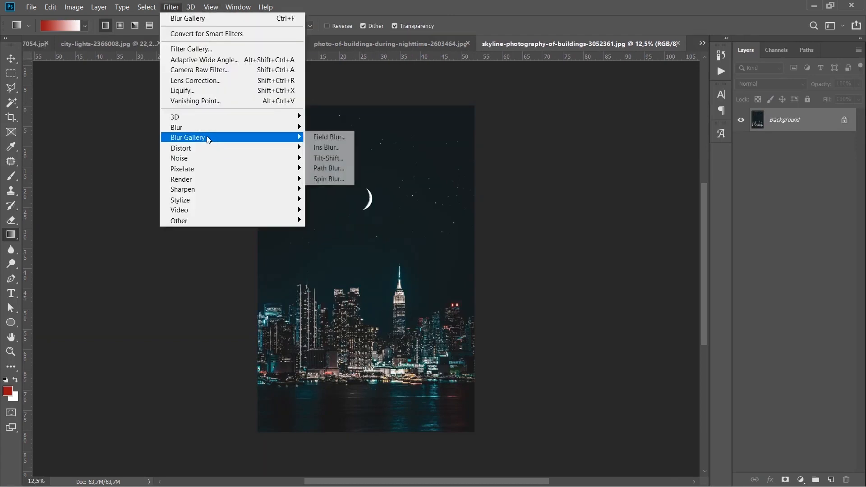
{"action": "left_click", "coordinate": [334, 137]}
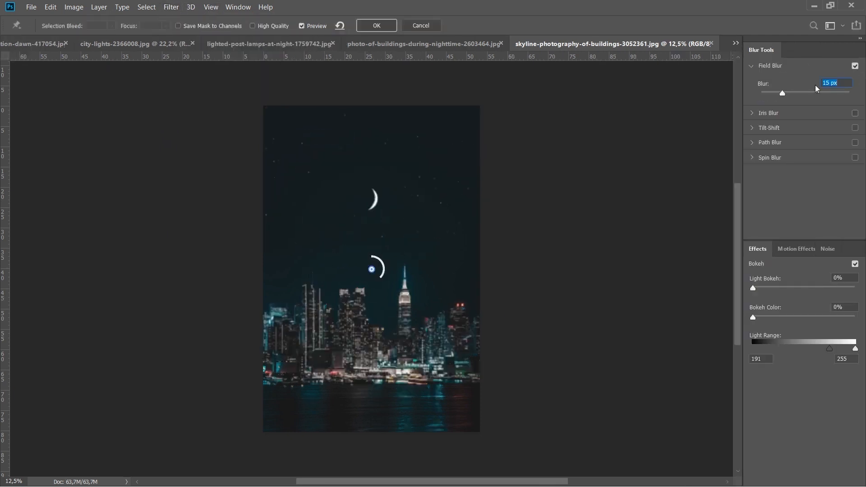
{"action": "left_click_drag", "start_coordinate": [783, 94], "coordinate": [815, 99]}
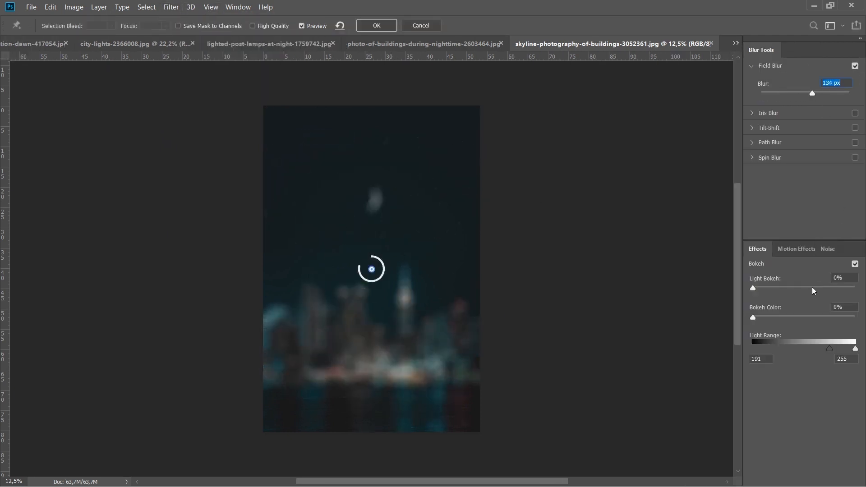
{"action": "left_click_drag", "start_coordinate": [753, 289], "coordinate": [808, 298]}
Increase the skyline image's Field Blur to 387 px and its Light Bokeh to 59%
{"action": "left_click_drag", "start_coordinate": [811, 94], "coordinate": [839, 95]}
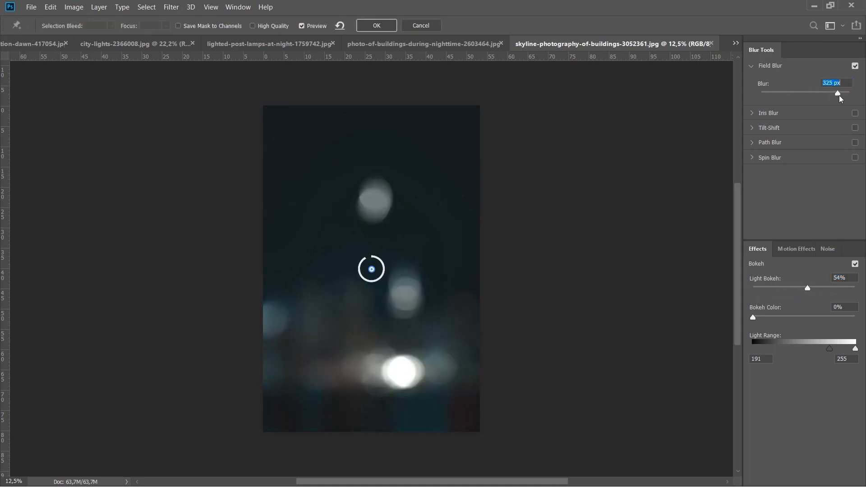
{"action": "mouse_move", "coordinate": [807, 287]}
{"action": "left_mouse_down"}
{"action": "mouse_move", "coordinate": [821, 292]}
{"action": "mouse_move", "coordinate": [808, 291]}
{"action": "left_mouse_up"}
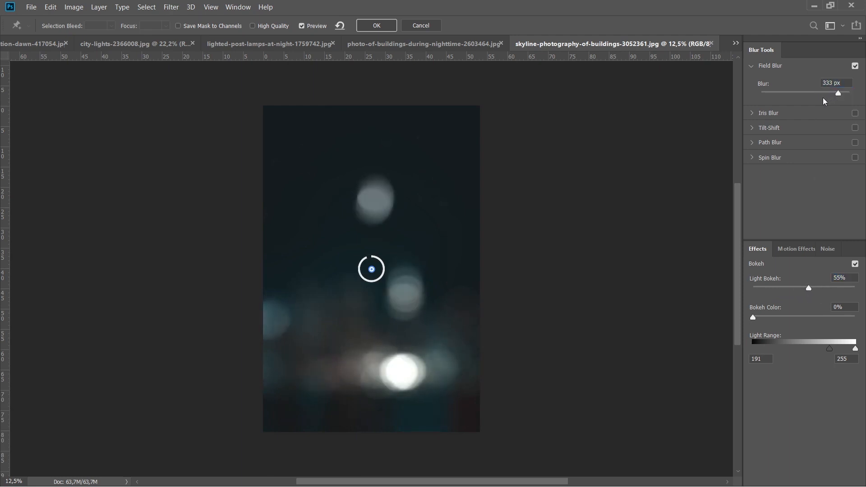
{"action": "left_click_drag", "start_coordinate": [838, 94], "coordinate": [842, 93]}
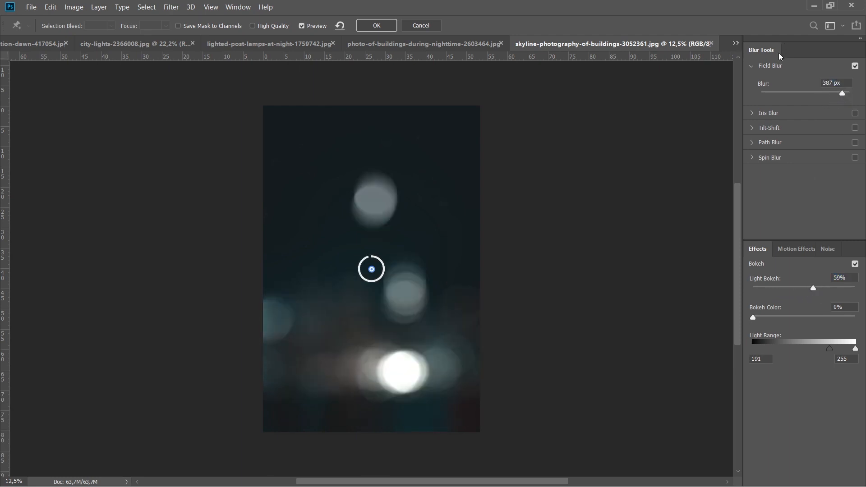
Toggle the Field Blur off and on to compare the skyline image with and without the effect
{"action": "left_click", "coordinate": [855, 67]}
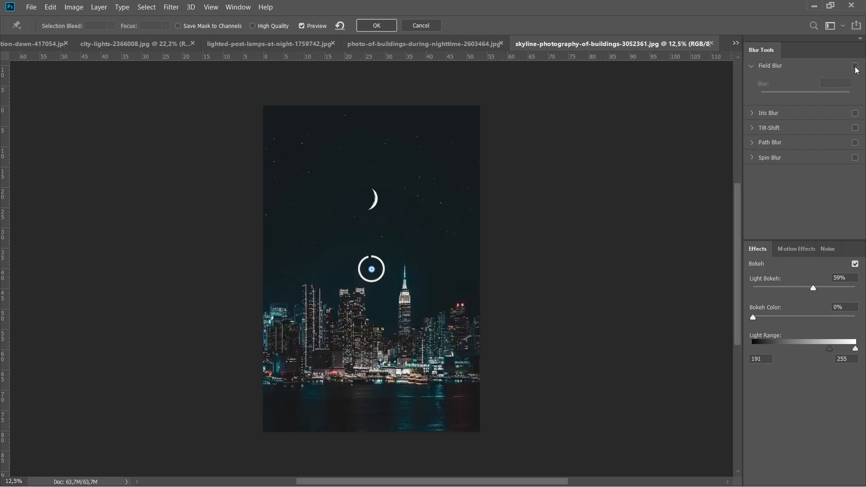
{"action": "left_click", "coordinate": [856, 67]}
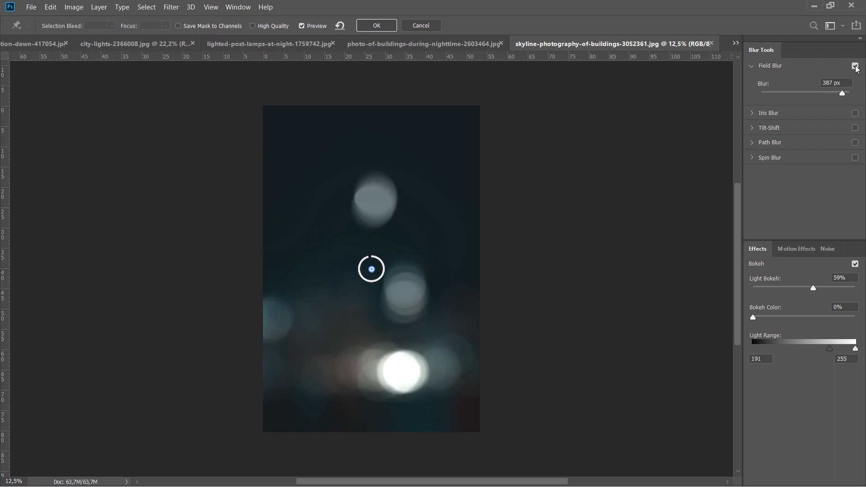
{"action": "left_click", "coordinate": [855, 66]}
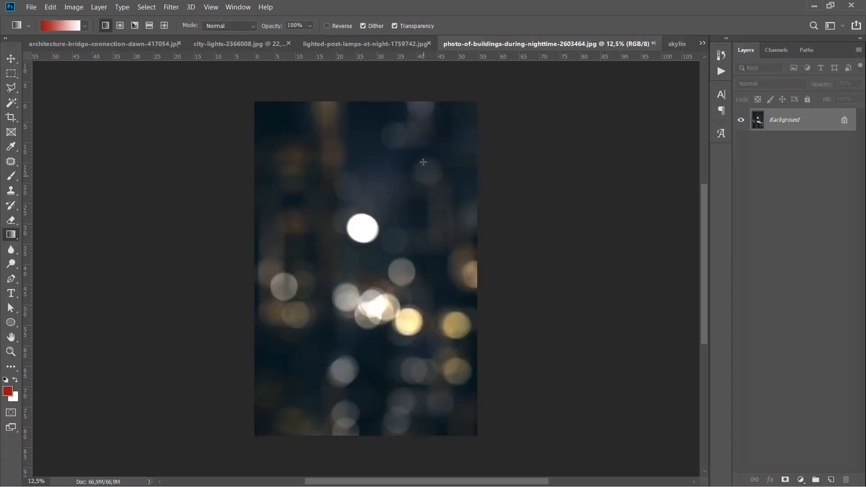
Activate the Move tool and fit the blurred nighttime buildings image to the window
{"action": "key", "text": "v"}
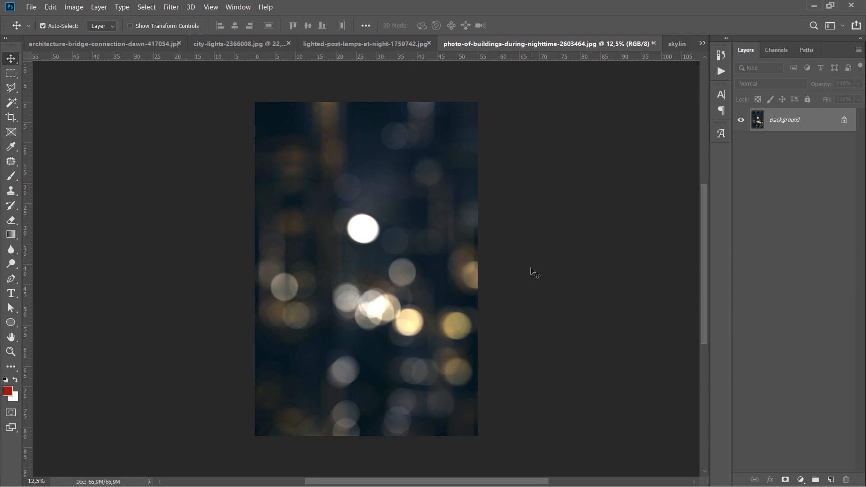
{"action": "key", "text": "ctrl+0"}
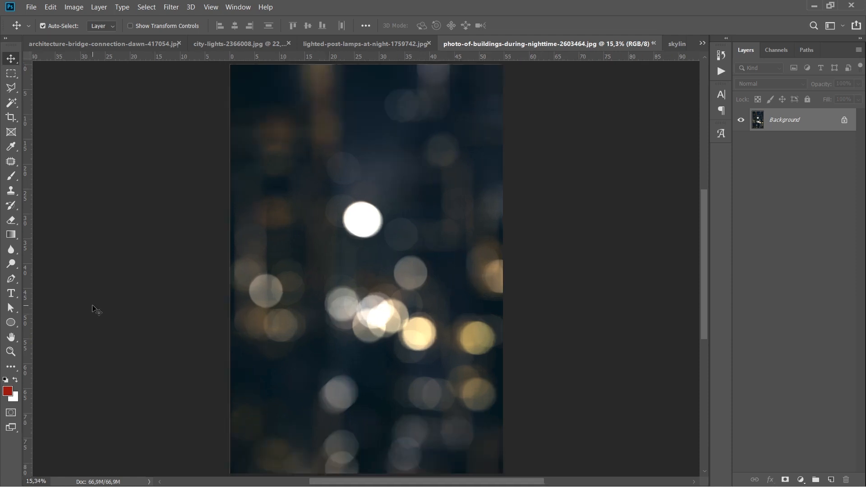